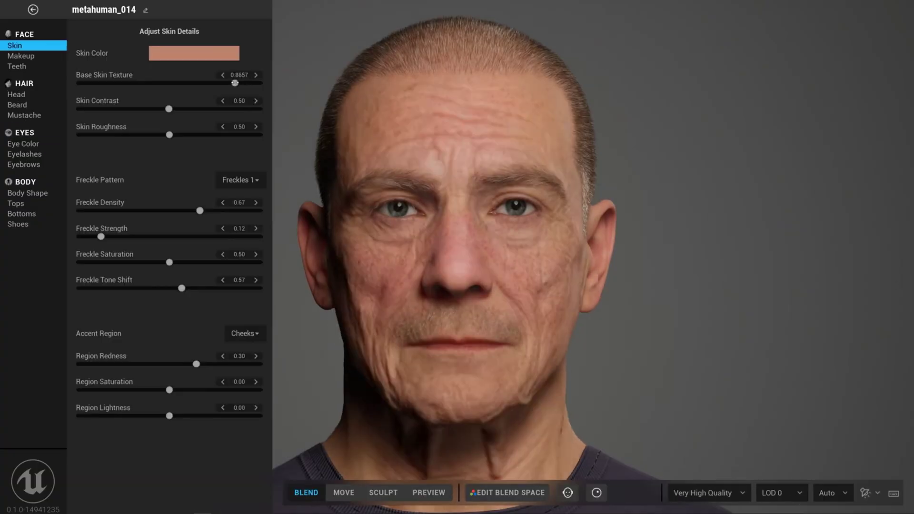
pyautogui.moveTo(205, 83); pyautogui.dragTo(104, 82)
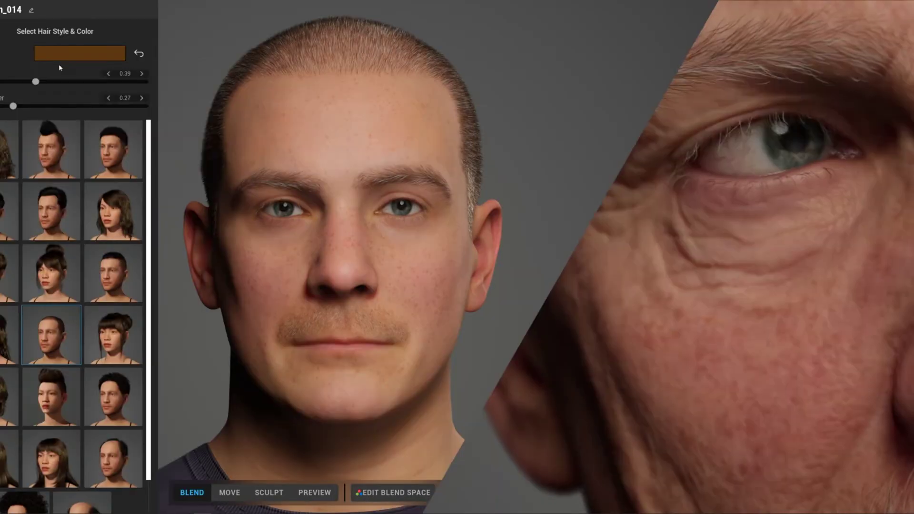
pyautogui.click(58, 57)
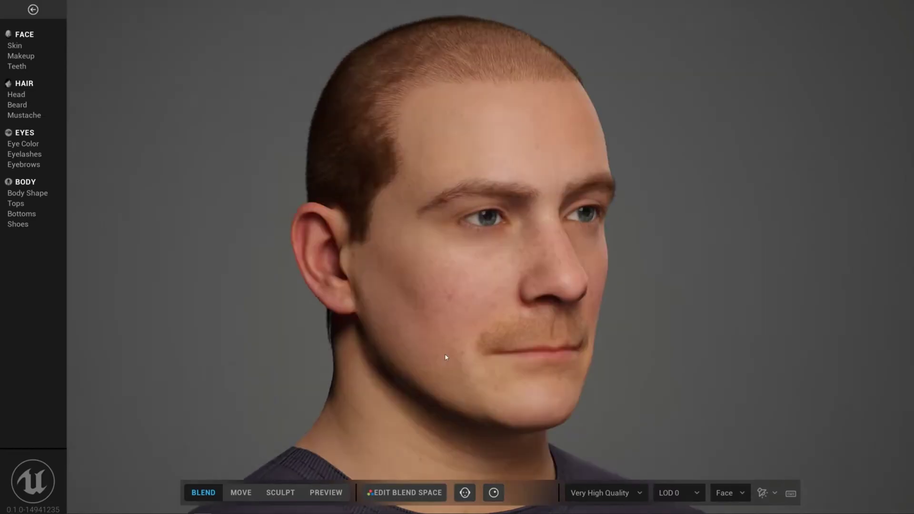
pyautogui.click(406, 492)
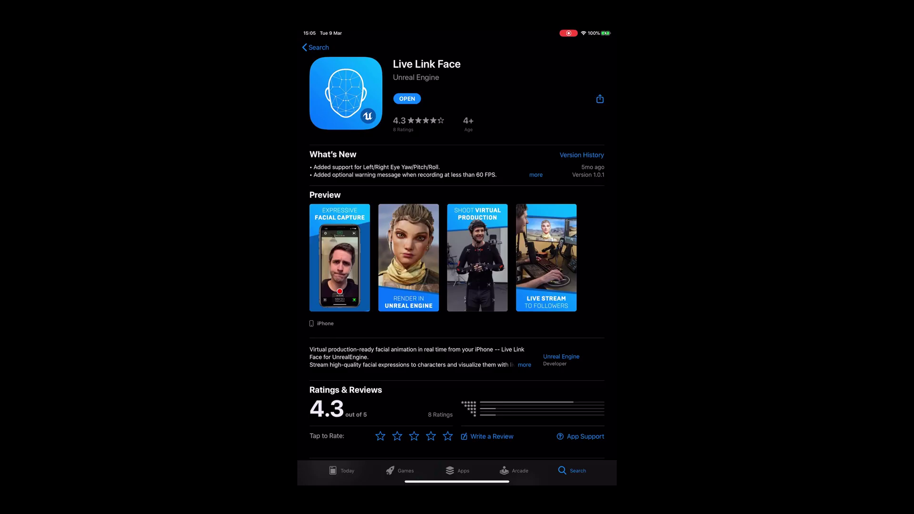
# Step: Look over the Live Link Face page in the App Store and open the Live Link Face app on the iPad
pyautogui.scroll(-3, 457, 257)
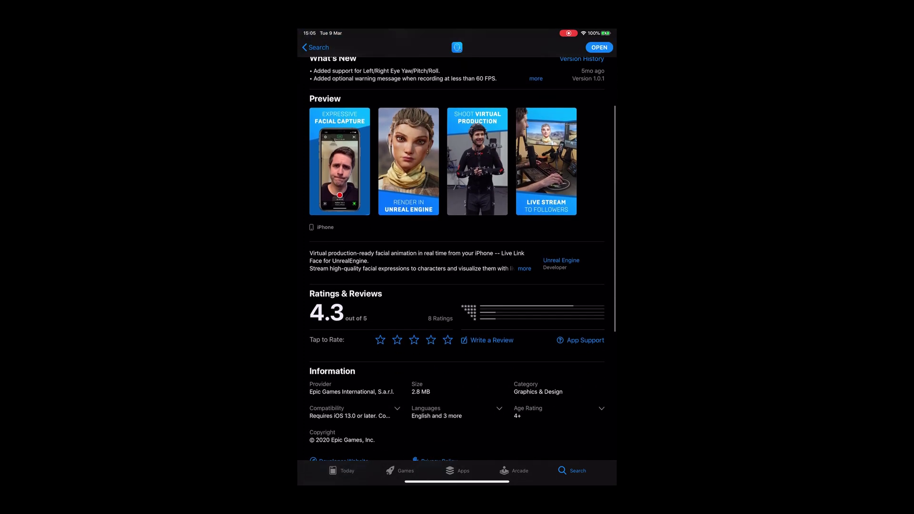
pyautogui.scroll(3, 457, 256)
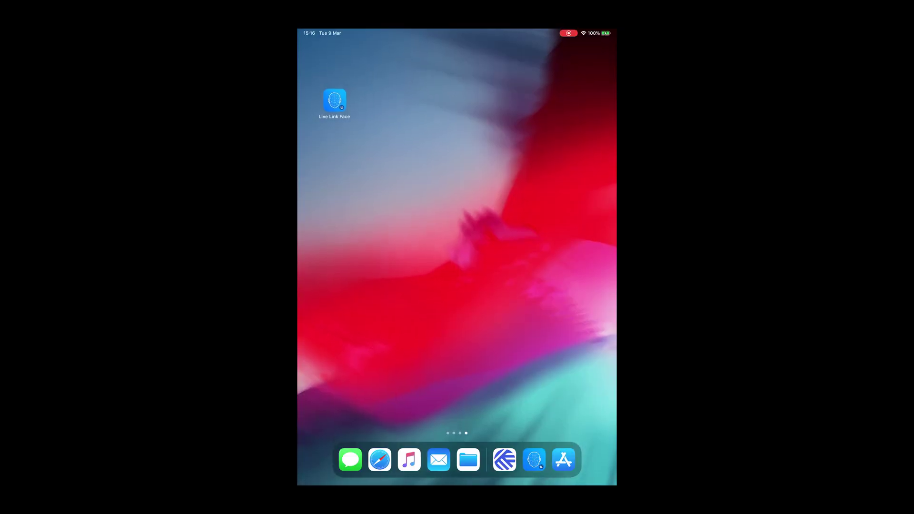
pyautogui.click(334, 100)
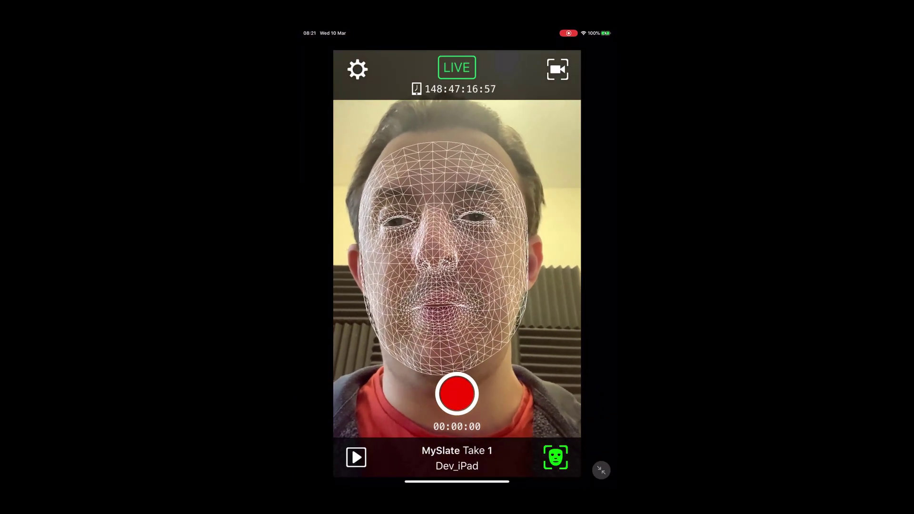
# Step: Open the Live Link settings of the app and check the subject name
pyautogui.click(357, 70)
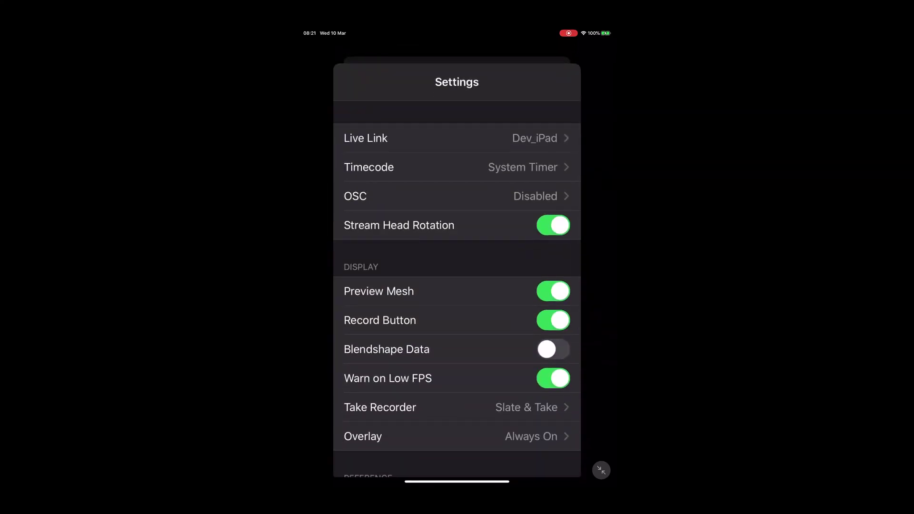
pyautogui.click(457, 138)
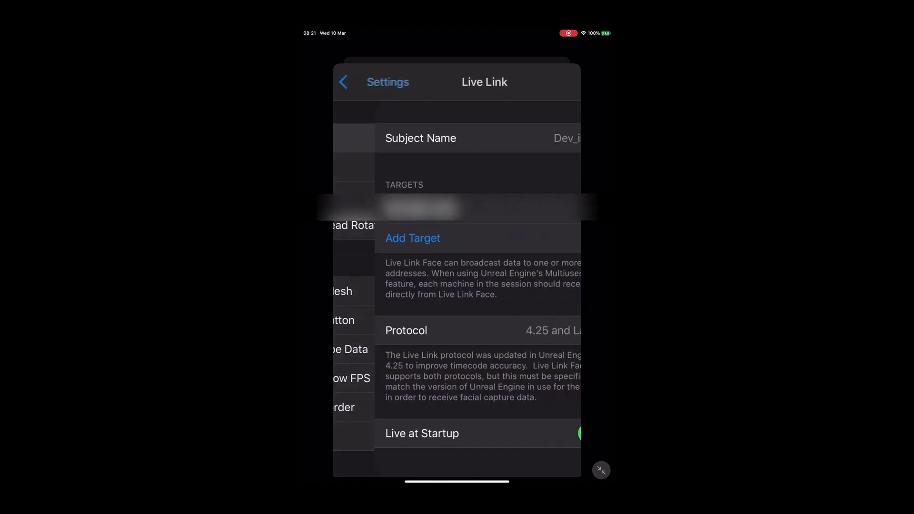
pyautogui.click(457, 138)
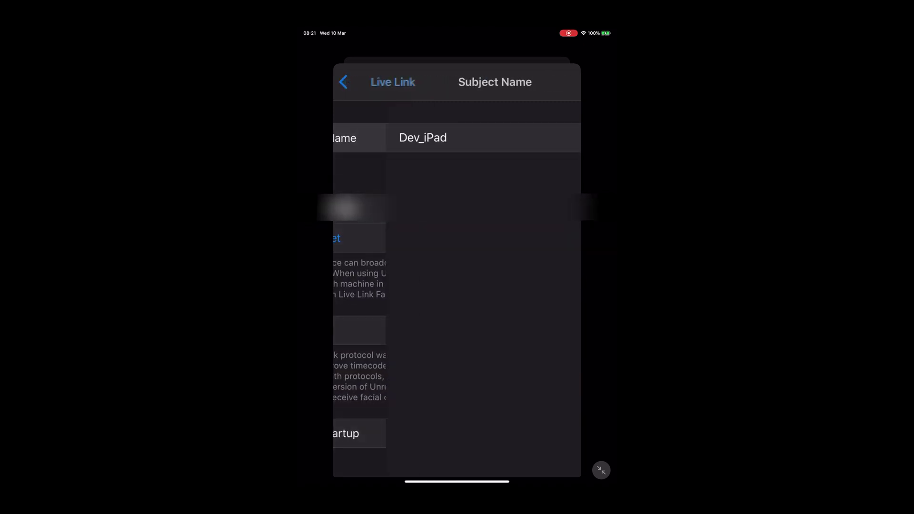
pyautogui.click(371, 81)
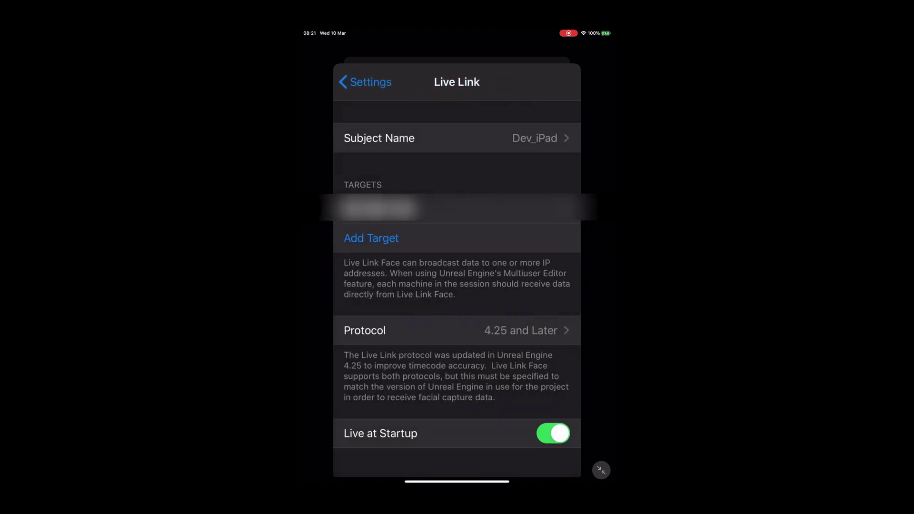
pyautogui.click(371, 238)
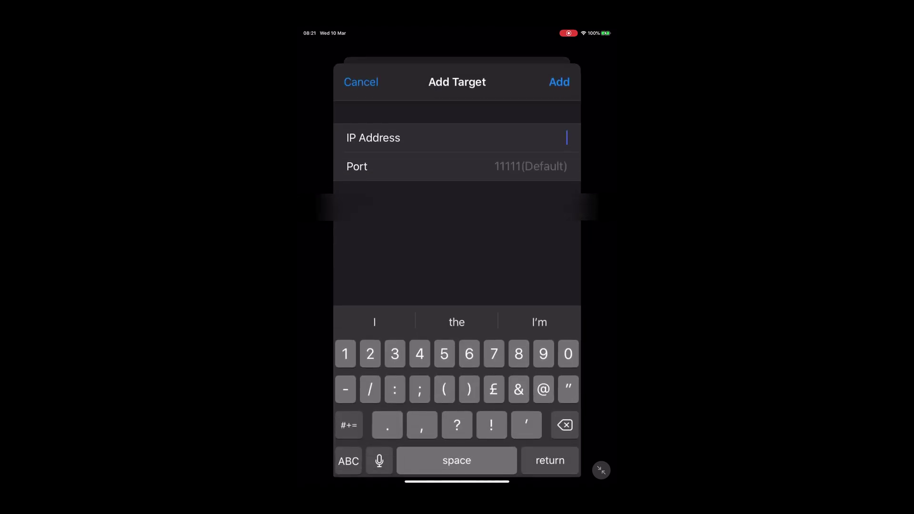
pyautogui.write('666')
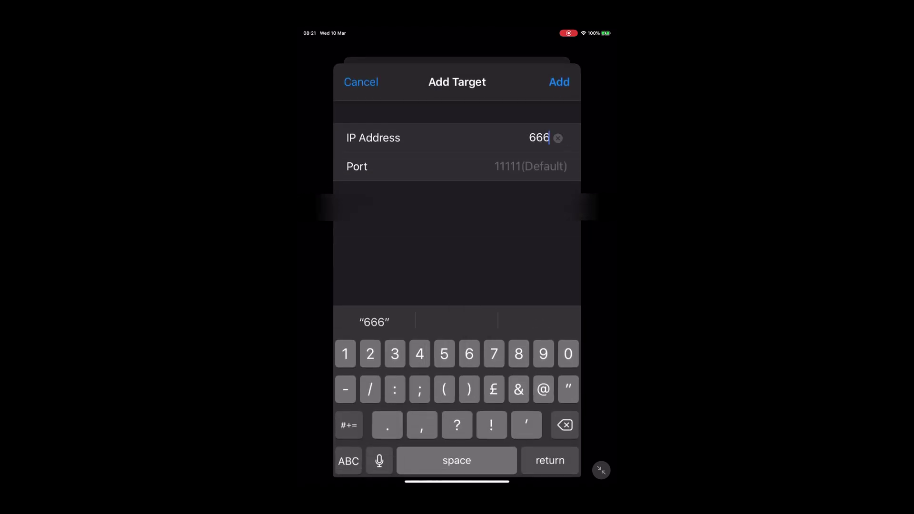
pyautogui.click(361, 82)
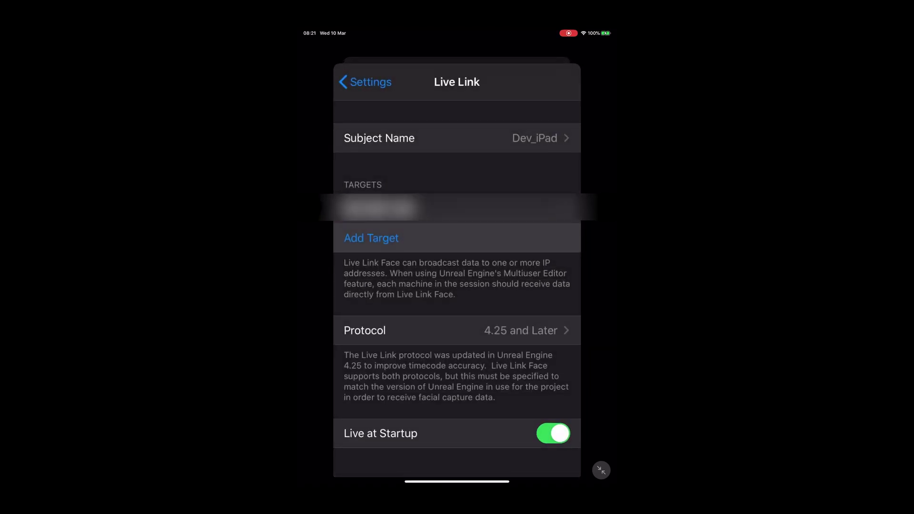
pyautogui.click(364, 82)
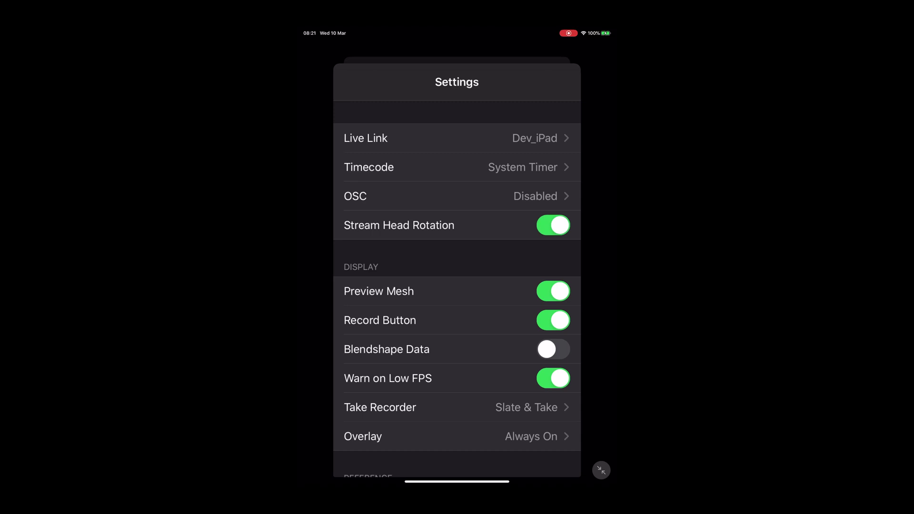
pyautogui.moveTo(457, 82); pyautogui.dragTo(457, 212)
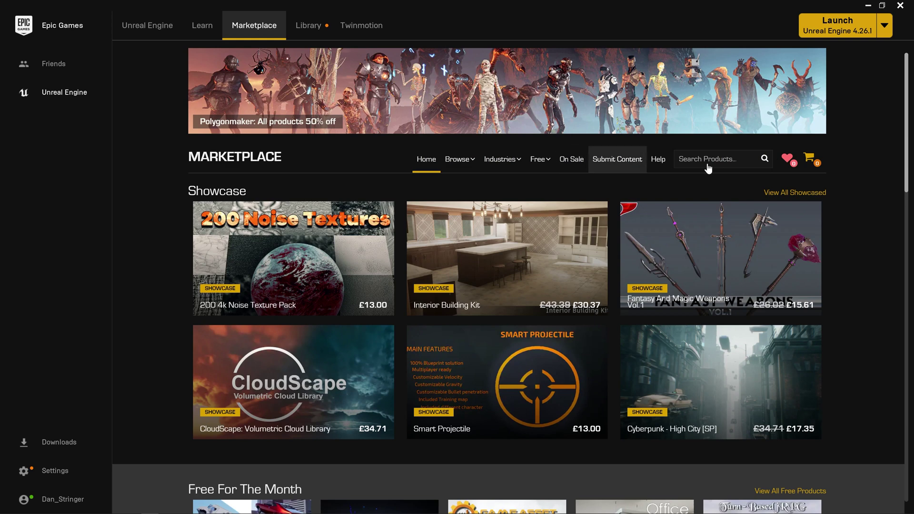
# Step: Switch to the Epic Games Launcher, search the Marketplace for "metahuman" and open the MetaHumans (External Link) listing
pyautogui.click(737, 164)
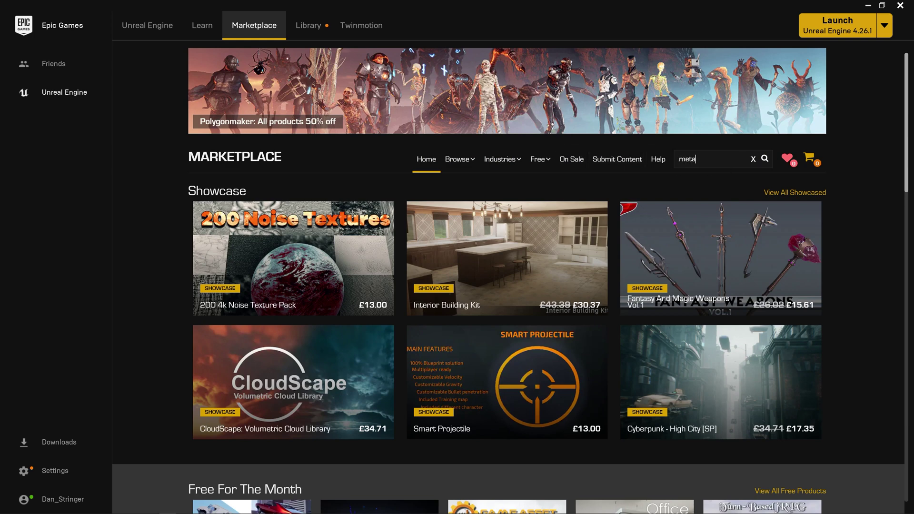
pyautogui.press('Return')
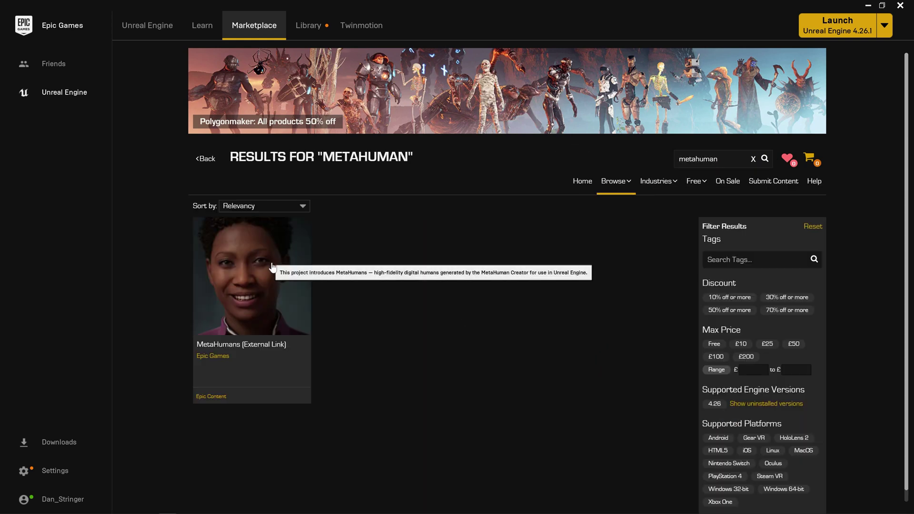
pyautogui.click(271, 266)
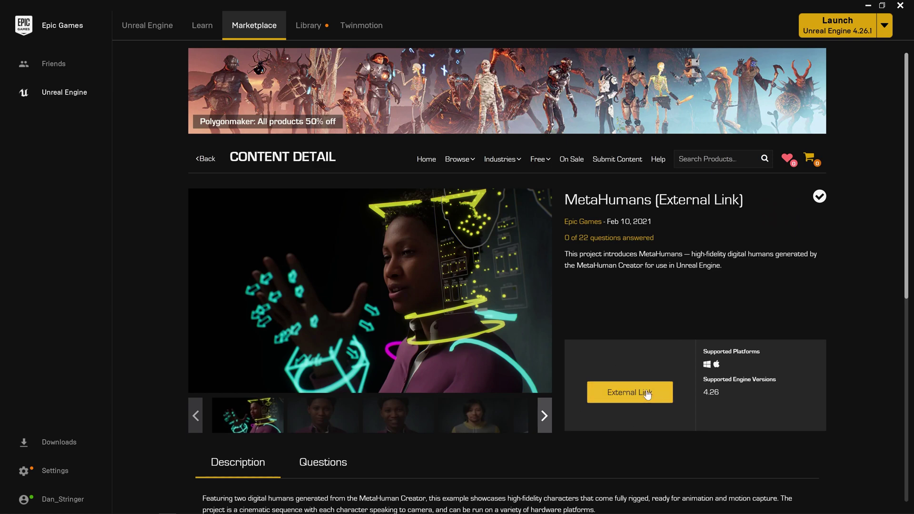
# Step: Follow the listing's external link to the MetaHumans web page and start the download, handing it over to the Epic Games Launcher
pyautogui.click(647, 393)
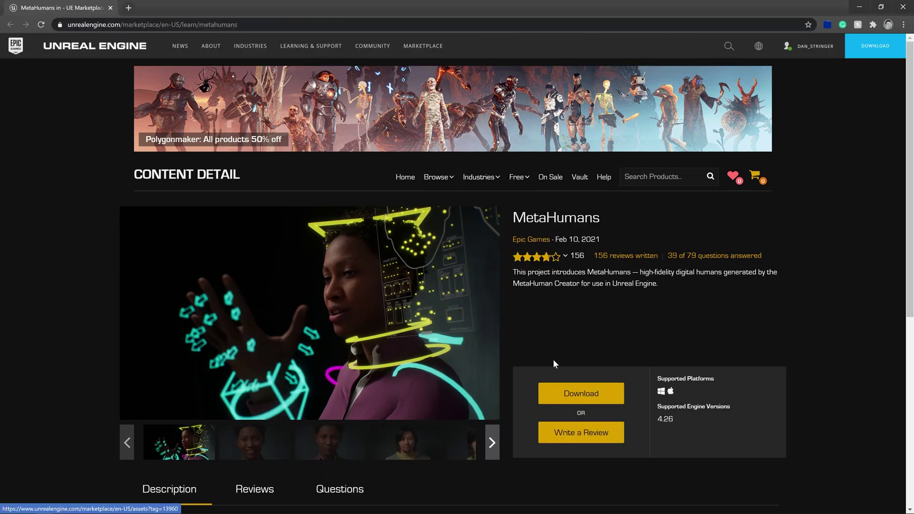
pyautogui.click(574, 398)
pyautogui.click(501, 102)
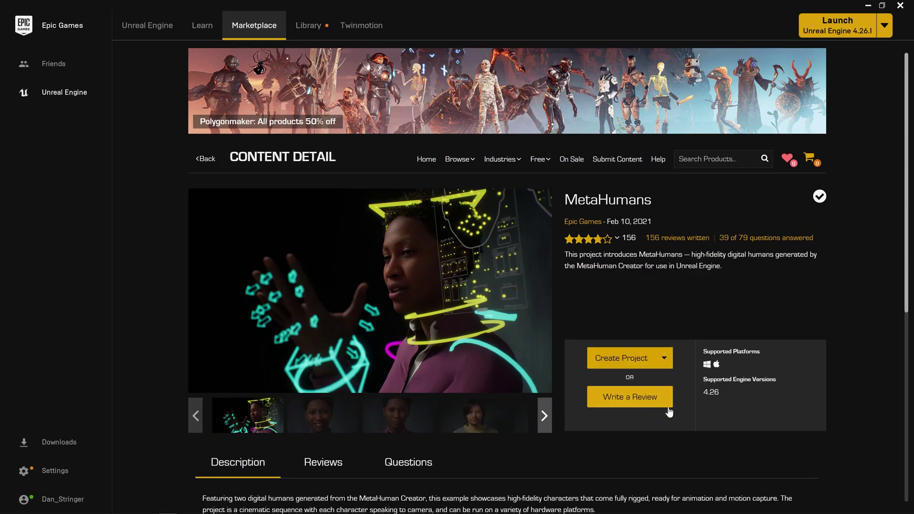
# Step: Leave the Create Project options and open the existing MetaHumans project from the launcher's library in Unreal Engine
pyautogui.click(664, 358)
pyautogui.click(638, 297)
pyautogui.click(309, 26)
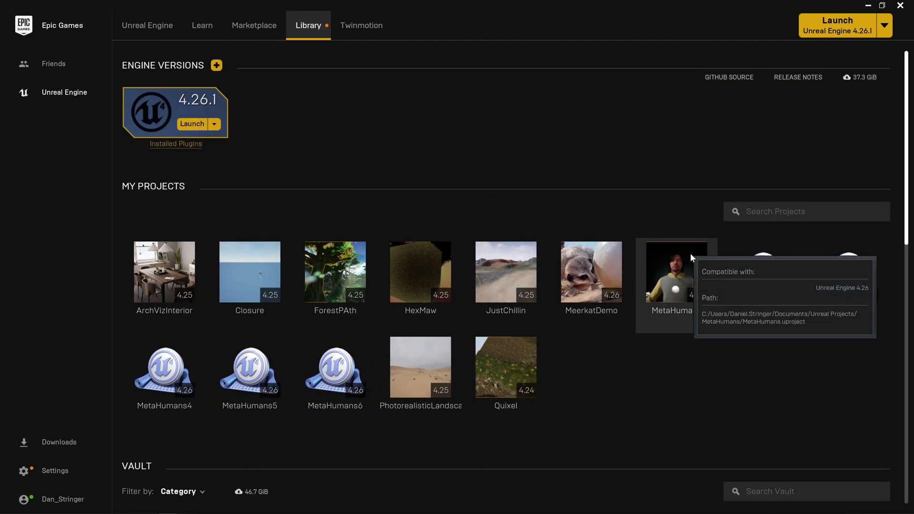
pyautogui.doubleClick(672, 255)
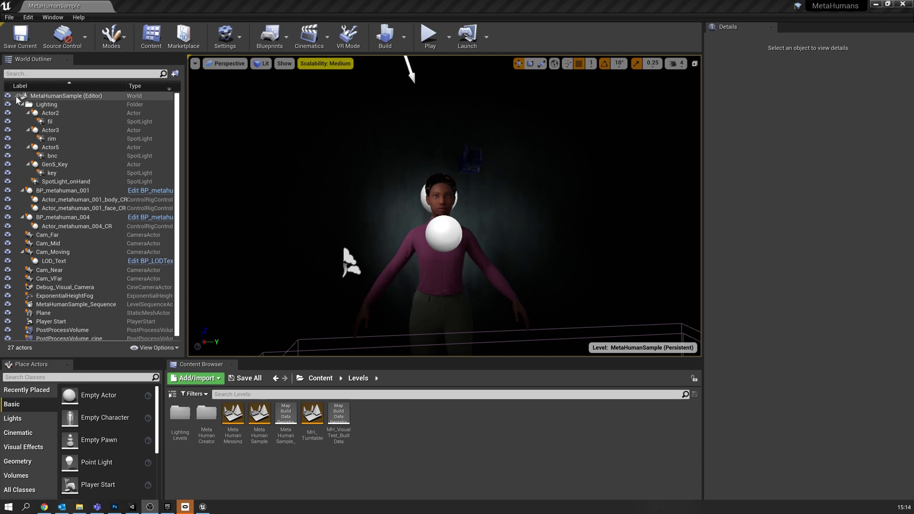
# Step: Set the viewport's scalability quality to High
pyautogui.moveTo(462, 185); pyautogui.dragTo(453, 86, button='right')
pyautogui.moveTo(406, 165); pyautogui.dragTo(476, 260, button='right')
pyautogui.scroll(5, 407, 165)
pyautogui.scroll(-8, 412, 165)
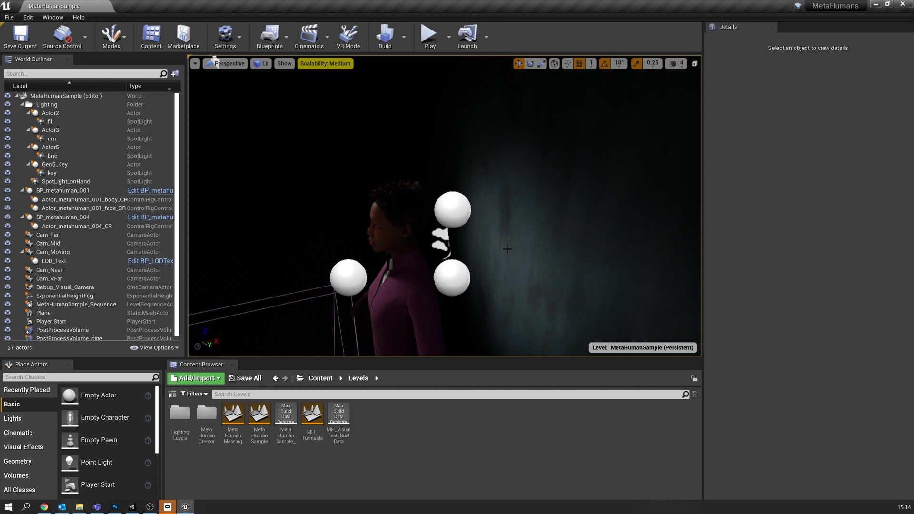
pyautogui.moveTo(507, 232); pyautogui.dragTo(476, 143, button='right')
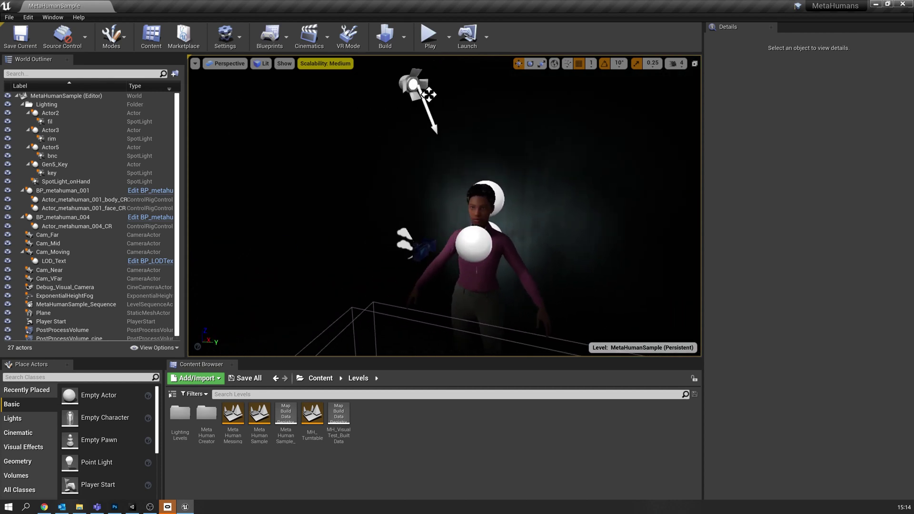
pyautogui.click(325, 64)
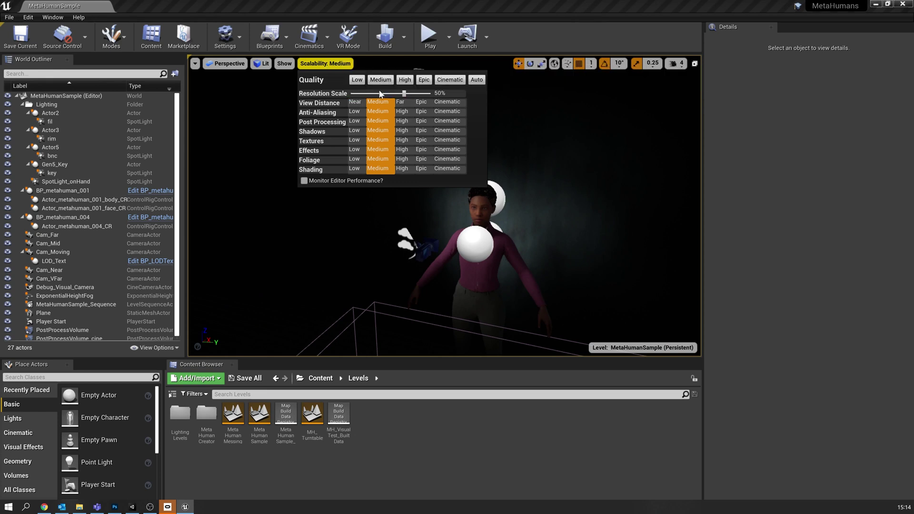
pyautogui.click(403, 79)
# Step: Examine the face, hair and lighting of the MetaHuman in the purple top up close
pyautogui.rightClick(529, 245)
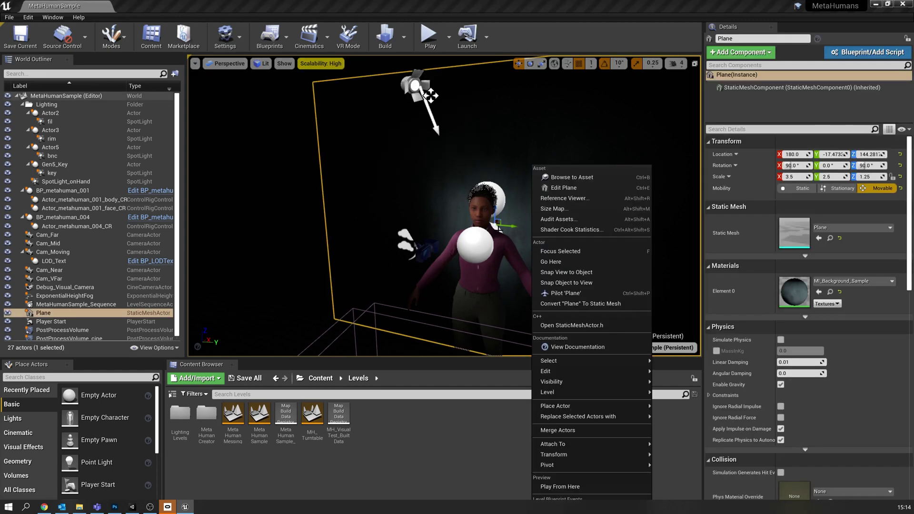
pyautogui.click(499, 230)
pyautogui.moveTo(341, 221); pyautogui.dragTo(466, 226, button='right')
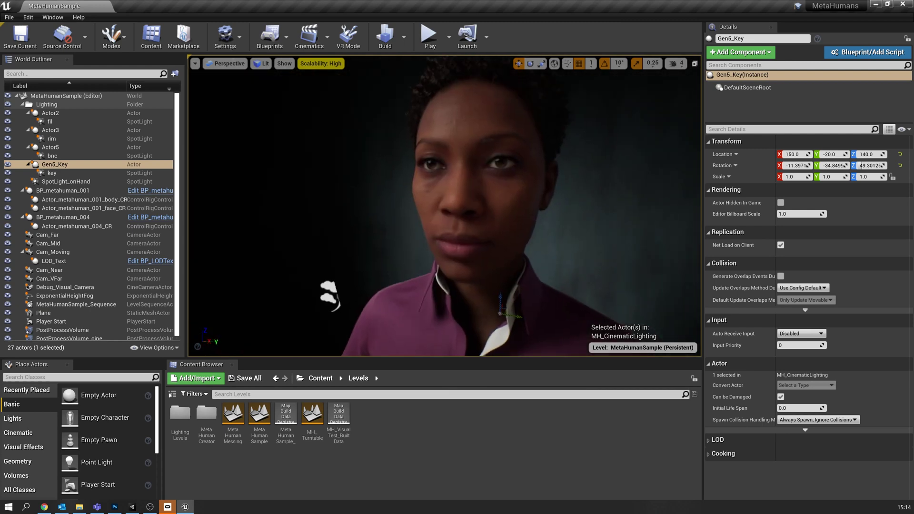
pyautogui.moveTo(418, 204); pyautogui.dragTo(418, 205, button='right')
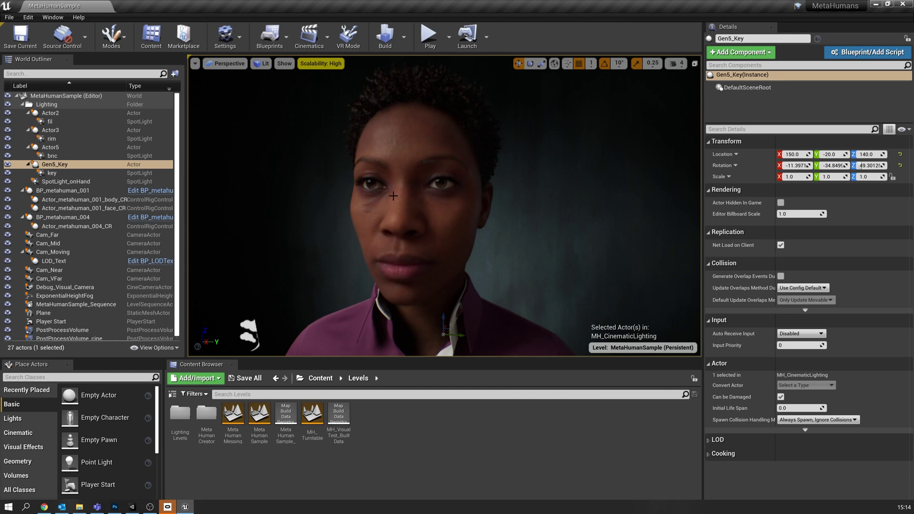
pyautogui.moveTo(412, 221); pyautogui.dragTo(326, 202, button='right')
# Step: Select the second character, BP_metahuman_004, and examine its face, hair and hoodie from several angles
pyautogui.scroll(-5, 412, 221)
pyautogui.click(329, 205)
pyautogui.moveTo(444, 205); pyautogui.dragTo(409, 196, button='right')
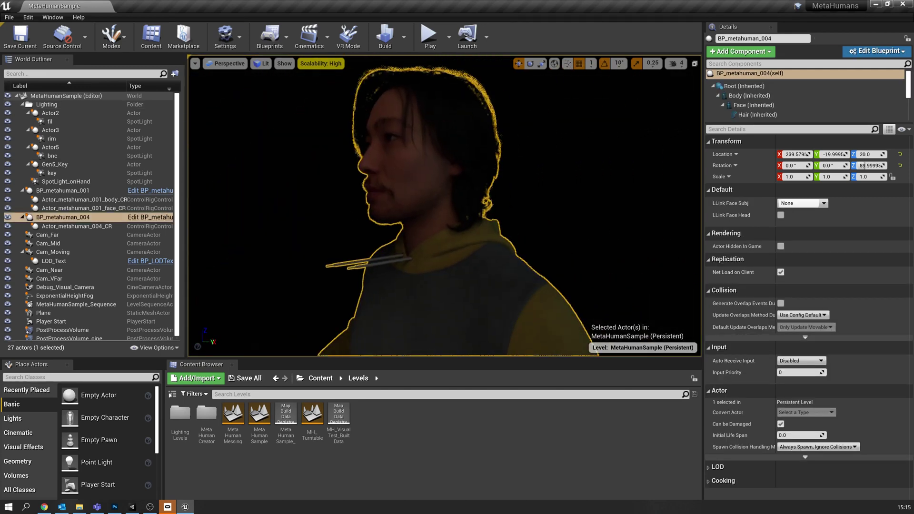
pyautogui.moveTo(431, 218); pyautogui.dragTo(459, 228, button='right')
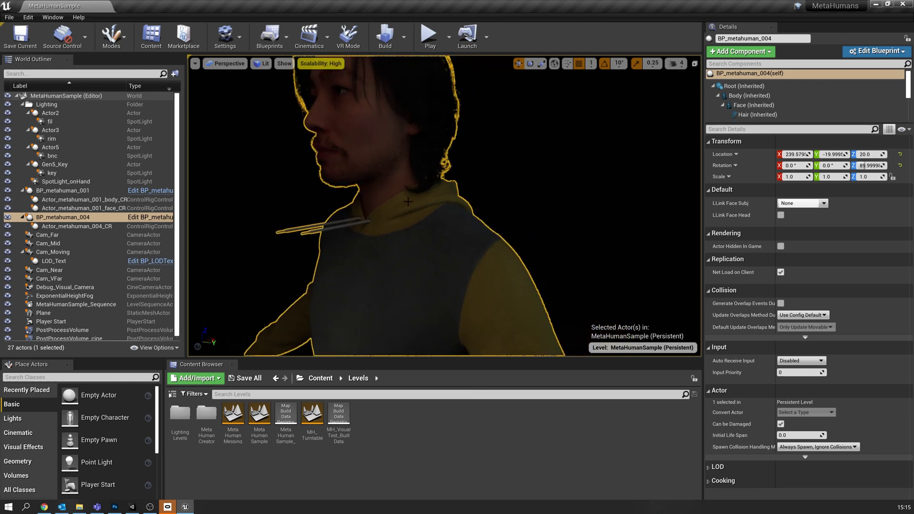
pyautogui.moveTo(408, 202); pyautogui.dragTo(400, 175, button='right')
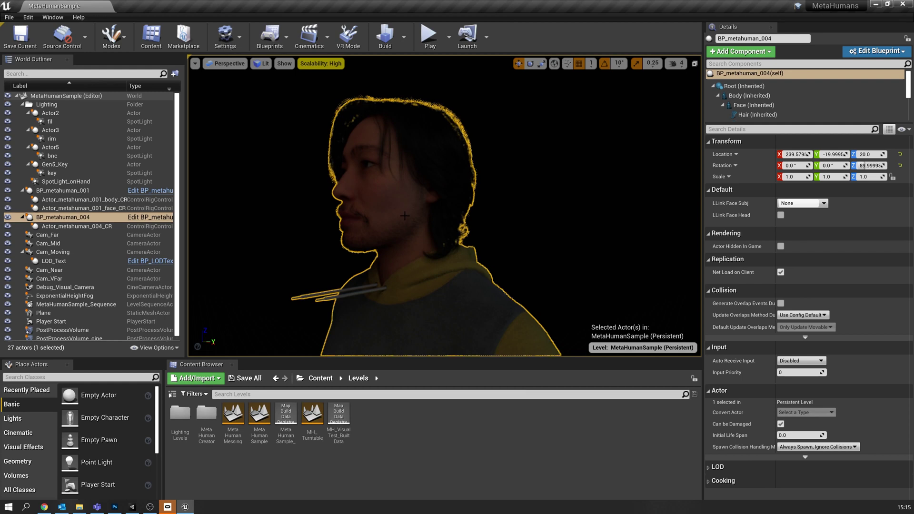
pyautogui.moveTo(407, 223)
pyautogui.mouseDown(button='right')
pyautogui.moveTo(416, 220)
pyautogui.moveTo(413, 230)
pyautogui.mouseUp(button='right')
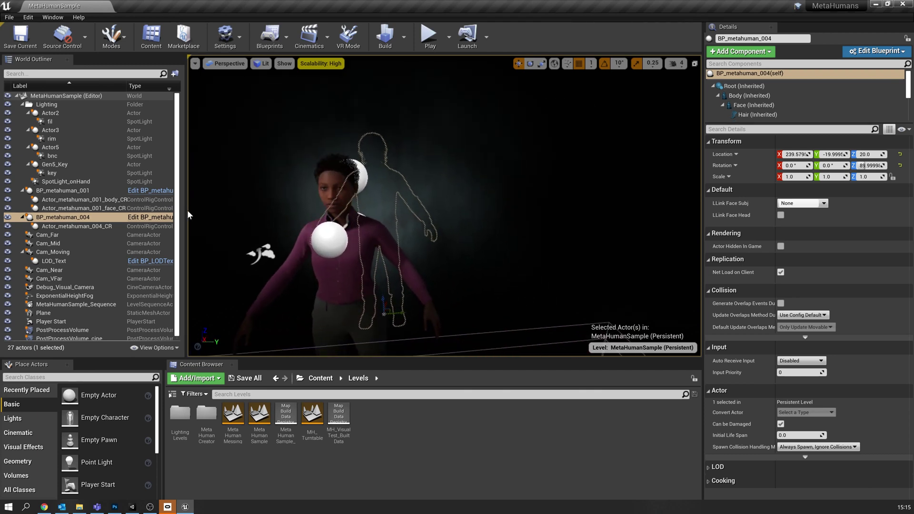
# Step: Collapse BP_metahuman_001, BP_metahuman_004 and Cam_Moving in the World Outliner and select the MetaHumanSample_Sequence actor
pyautogui.click(22, 190)
pyautogui.click(22, 200)
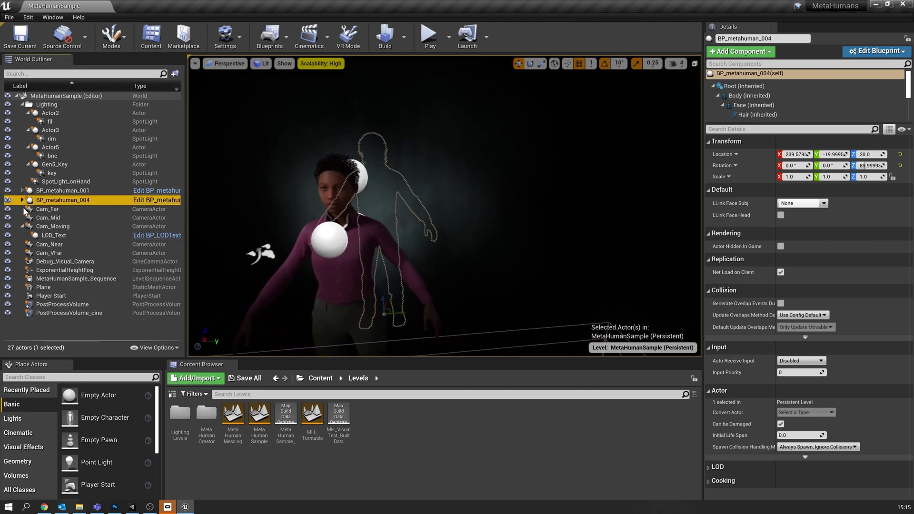
pyautogui.click(22, 226)
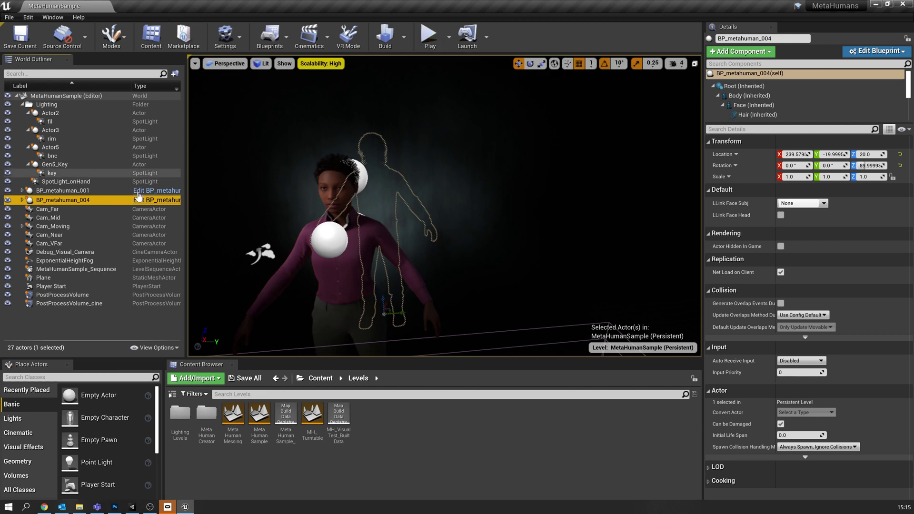
pyautogui.click(82, 269)
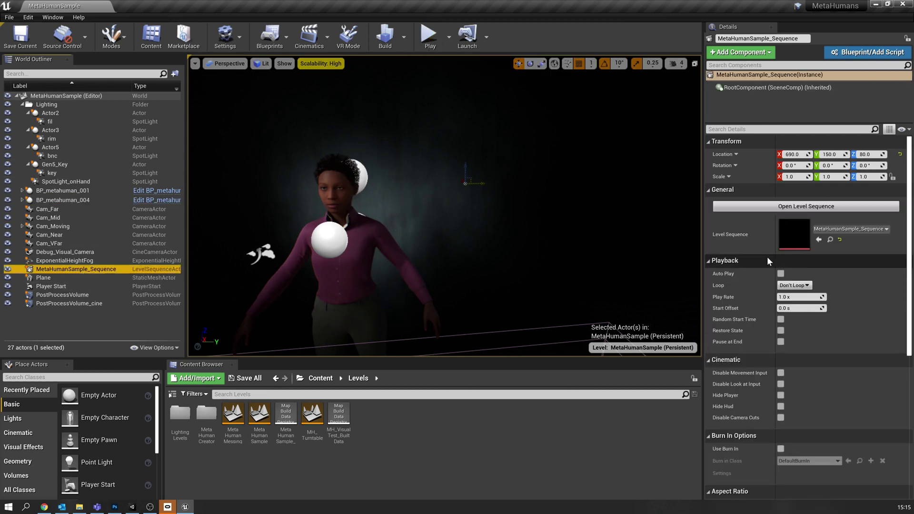
# Step: Assign TTBL_metaHuman_004 as the level sequence of the MetaHumanSample_Sequence actor
pyautogui.click(857, 230)
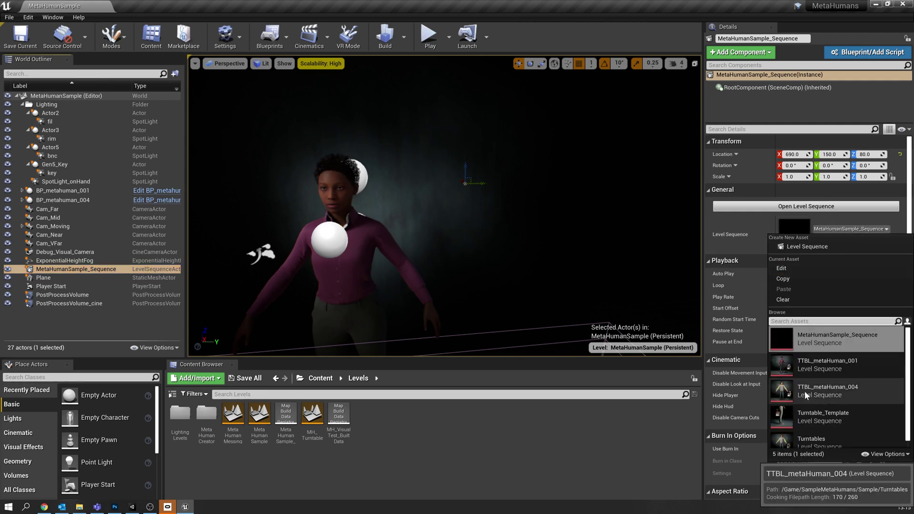
pyautogui.click(871, 389)
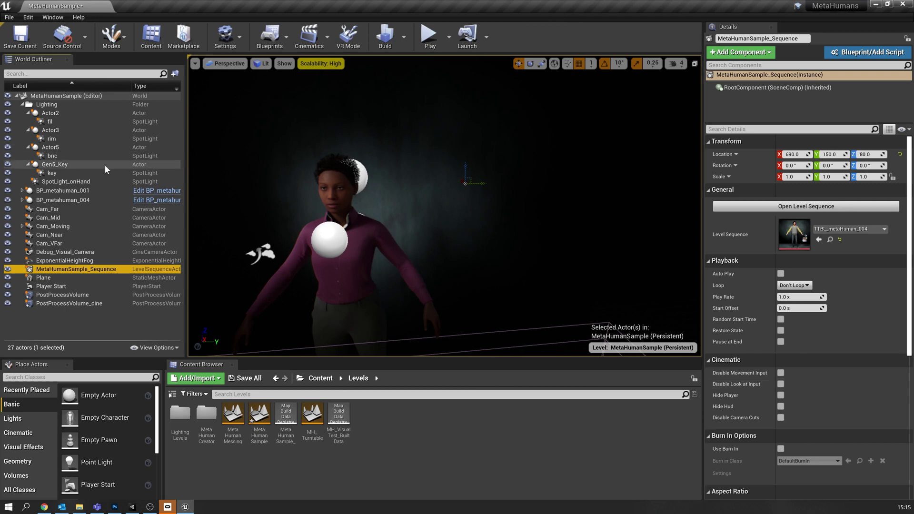
# Step: Set the BP_metahuman_001 actor to be hidden in game
pyautogui.click(76, 202)
pyautogui.click(84, 191)
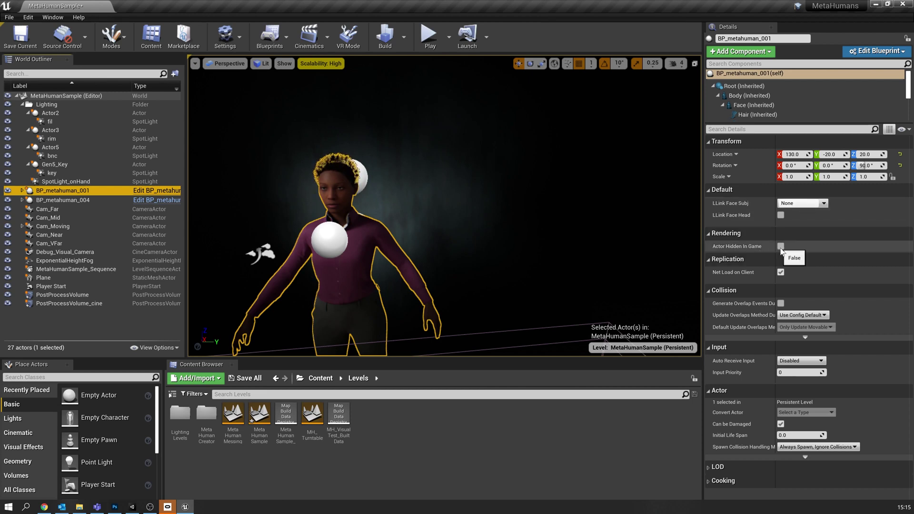
pyautogui.click(780, 246)
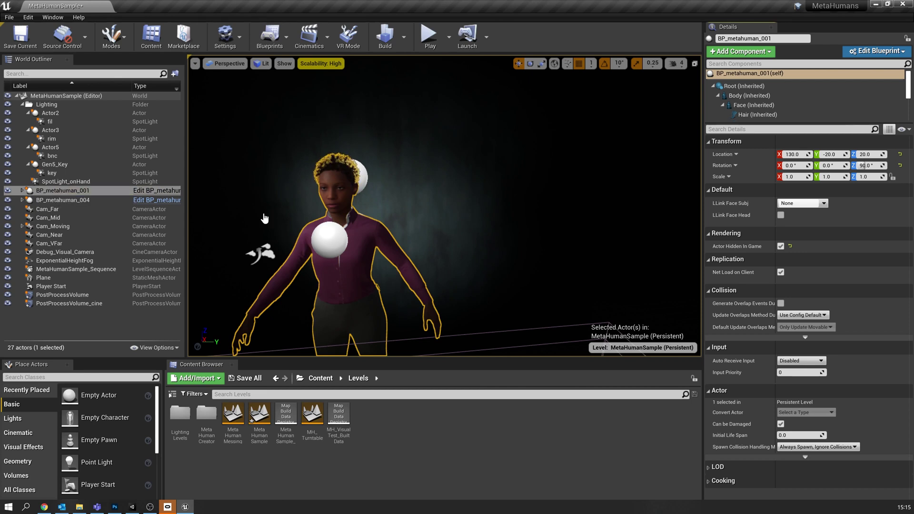
# Step: Move BP_metahuman_004 along the X axis to about 127.6, onto the spot where BP_metahuman_001 stands
pyautogui.click(62, 190)
pyautogui.doubleClick(79, 200)
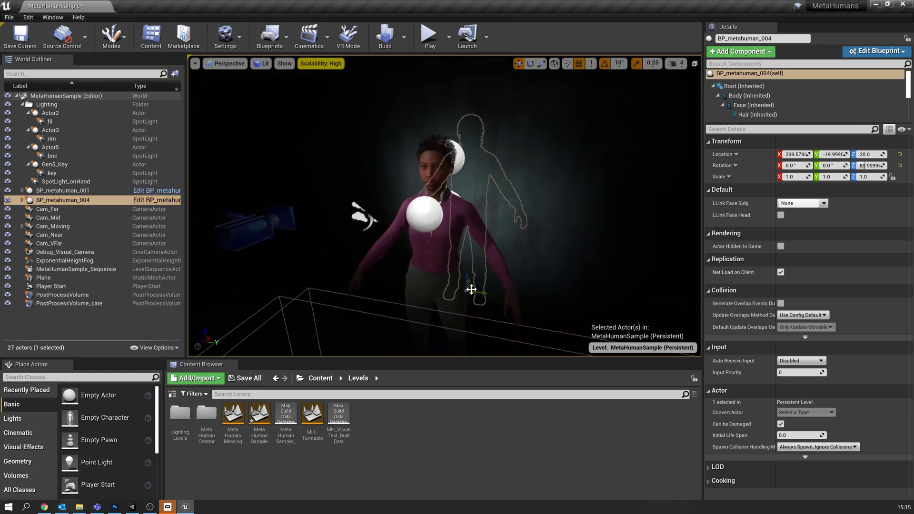
pyautogui.moveTo(469, 282); pyautogui.dragTo(413, 356)
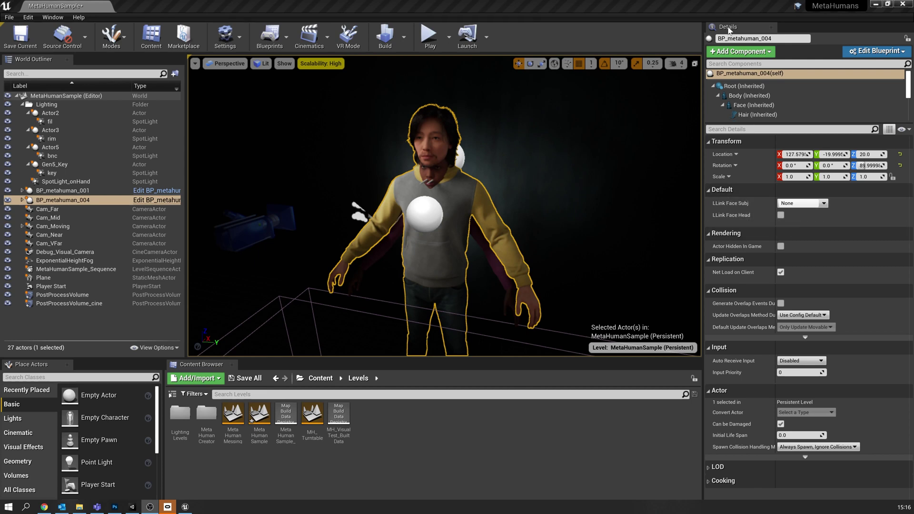
# Step: Set BP_metahuman_004's LLink Face Subj to Dev_iPad and enable LLink Face Head
pyautogui.click(823, 204)
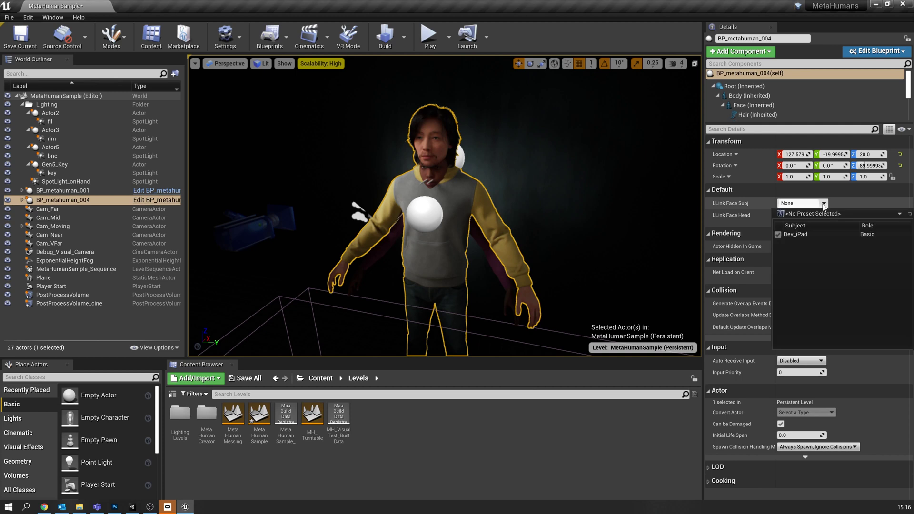
pyautogui.click(804, 234)
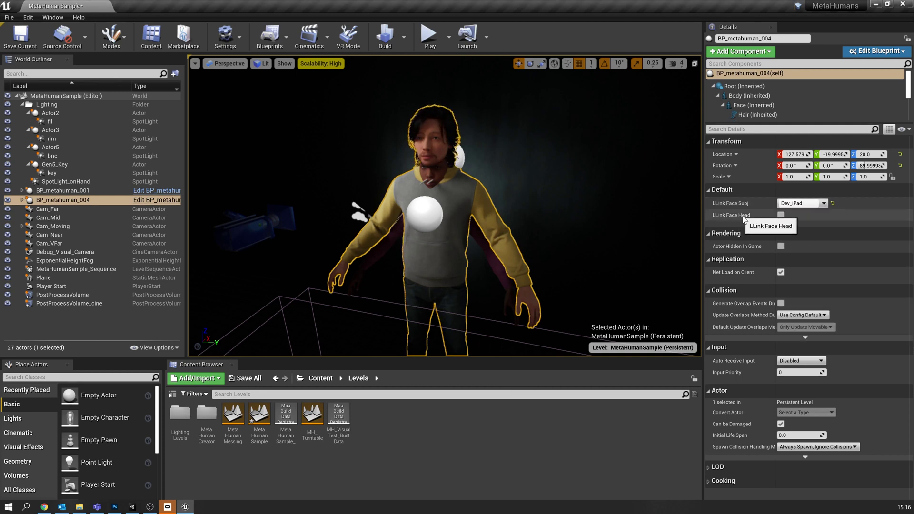
pyautogui.click(780, 214)
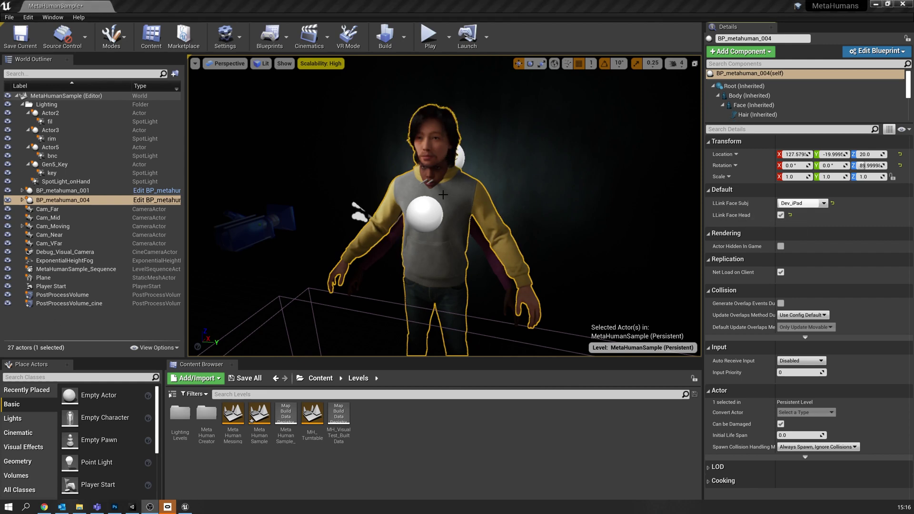
# Step: Play the level full screen and move in close to the MetaHuman in the hoodie to test the live facial capture
pyautogui.click(429, 34)
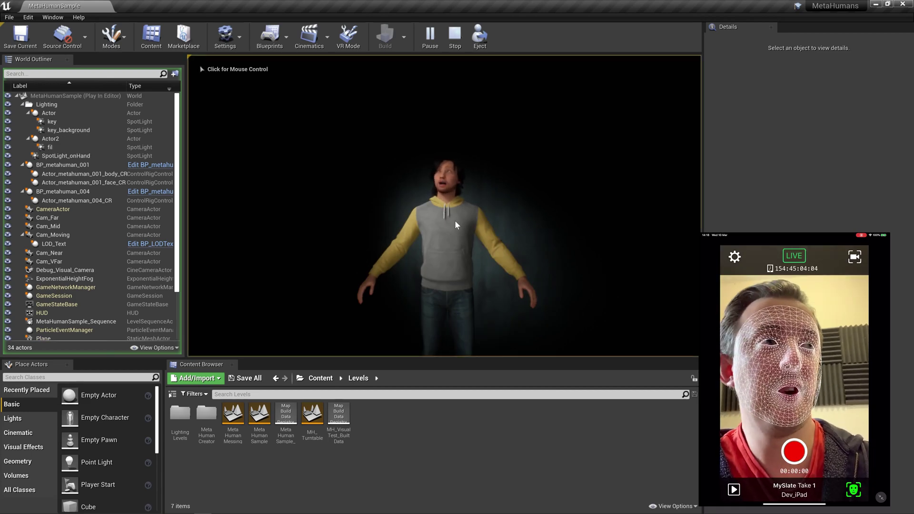
pyautogui.click(454, 191)
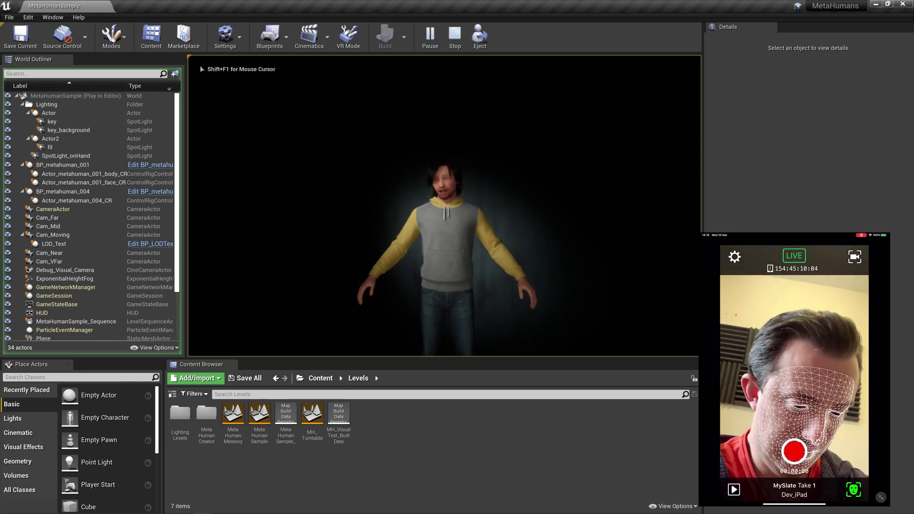
pyautogui.press('F11')
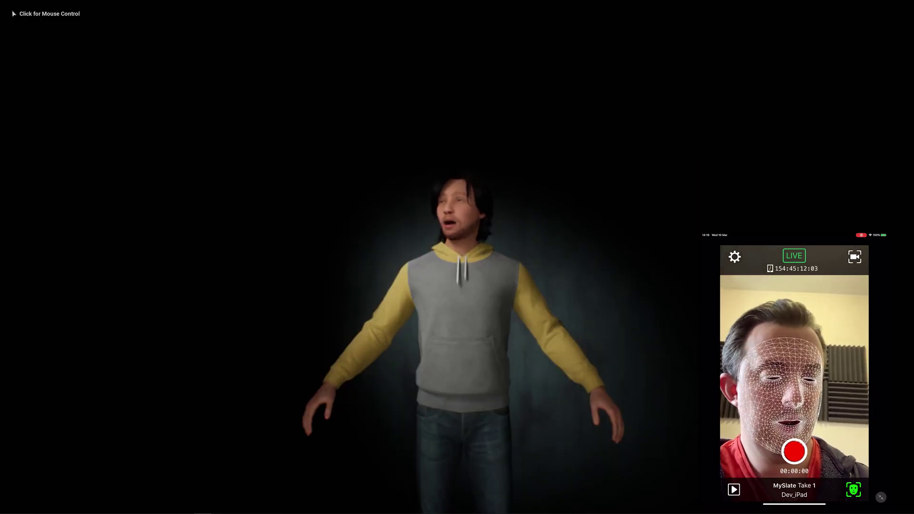
pyautogui.press('w')
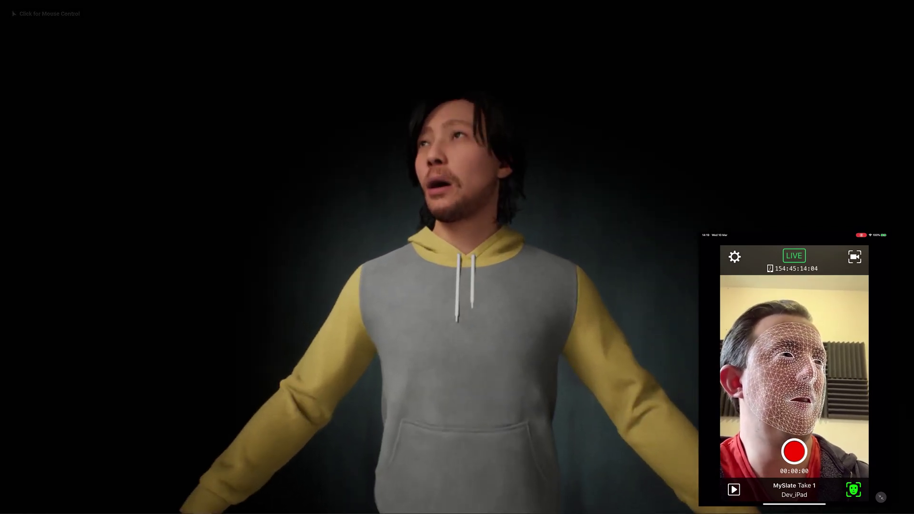
pyautogui.press('w')
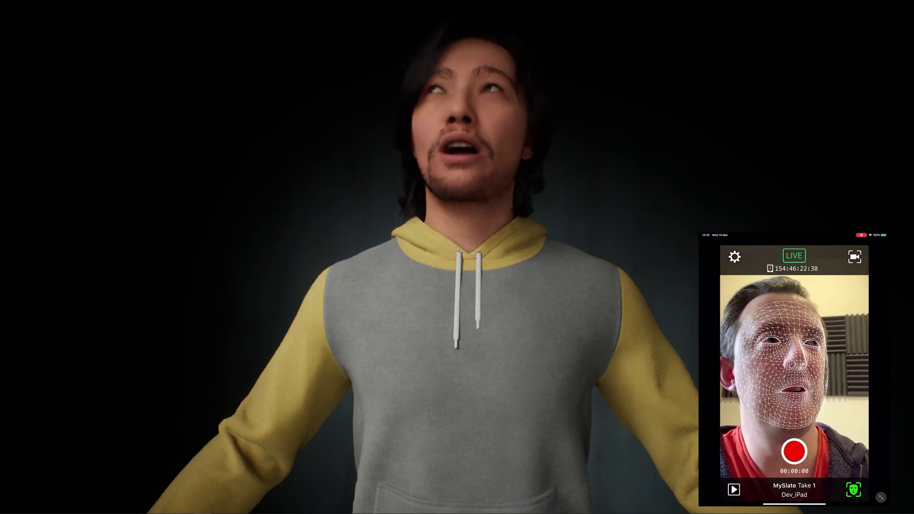
pyautogui.click(457, 257)
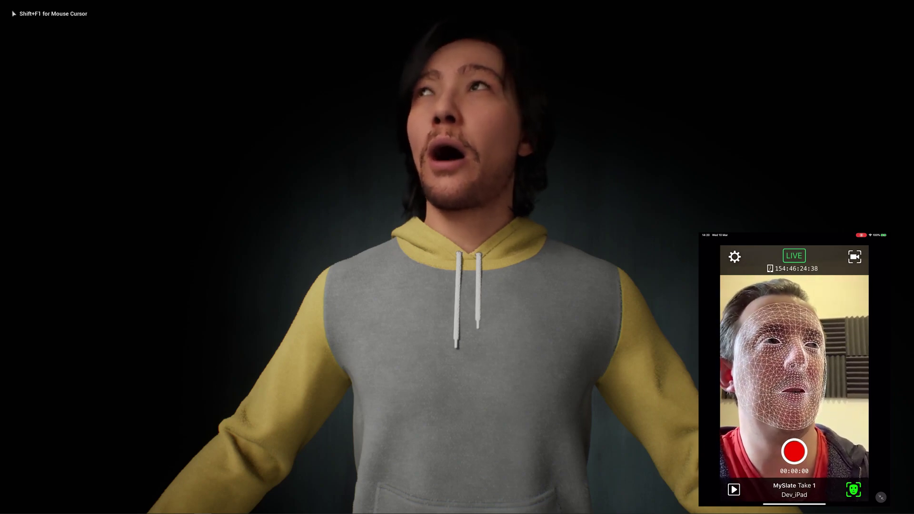